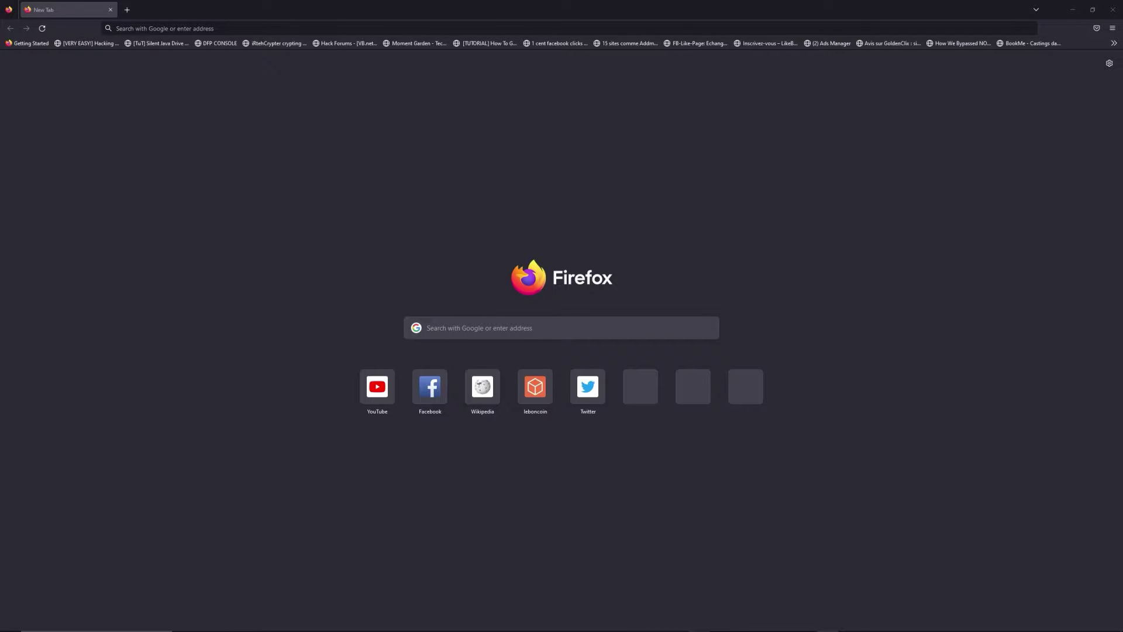
# Load freewebtools.com/192.168 to reach the '192.168 Login Admin Username & Password' tutorial.
pyautogui.click(534, 29)
pyautogui.write('fre')
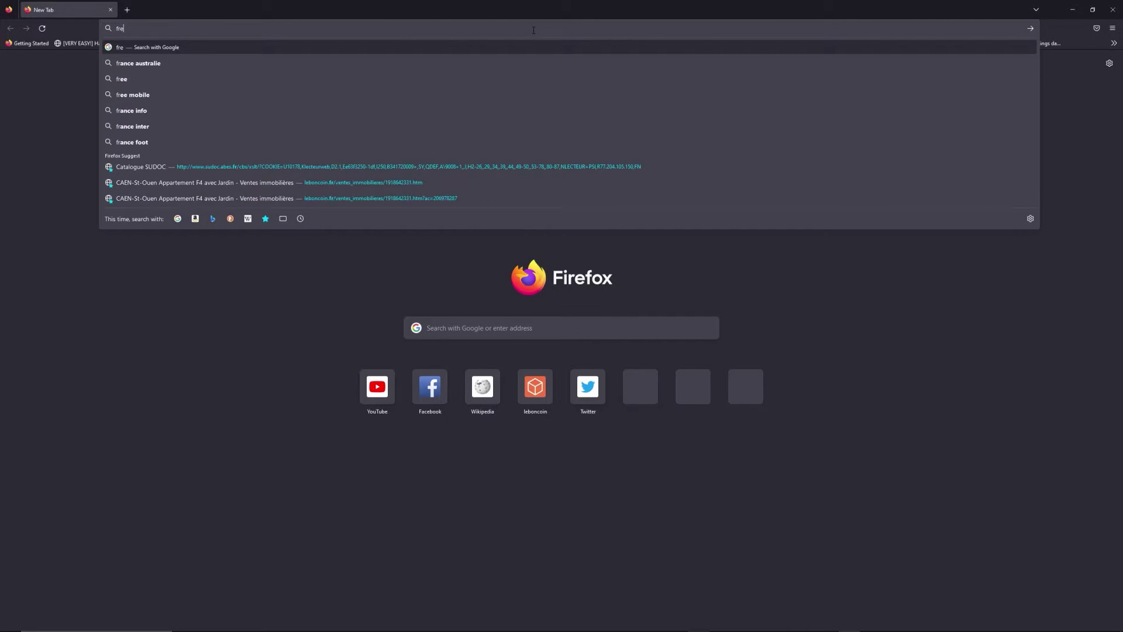
pyautogui.write('ewebtools.')
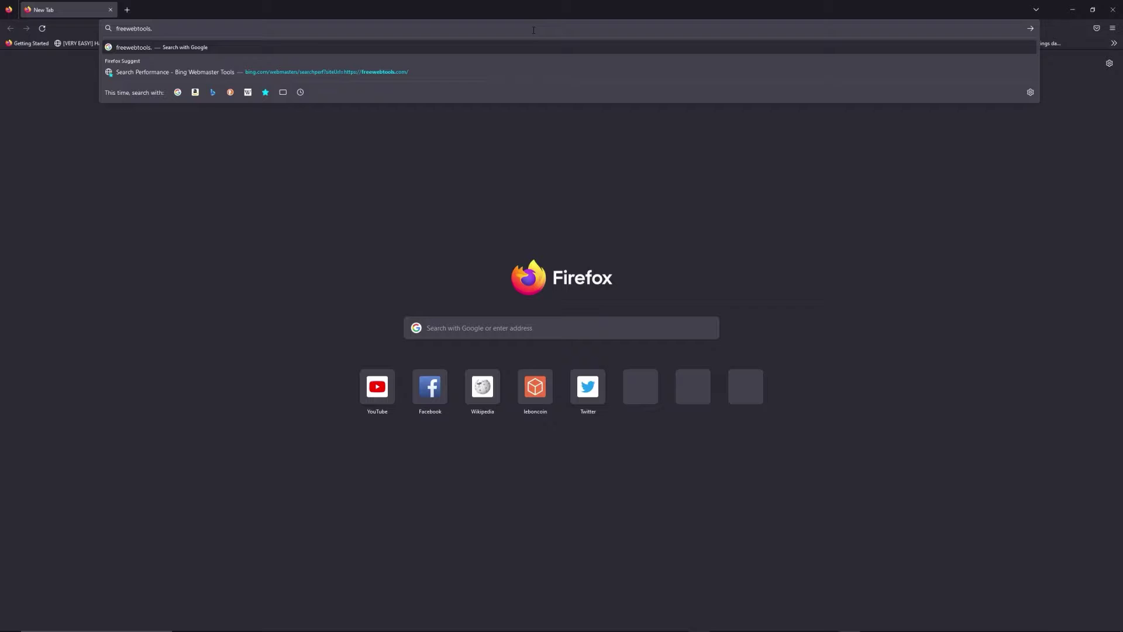
pyautogui.write('com')
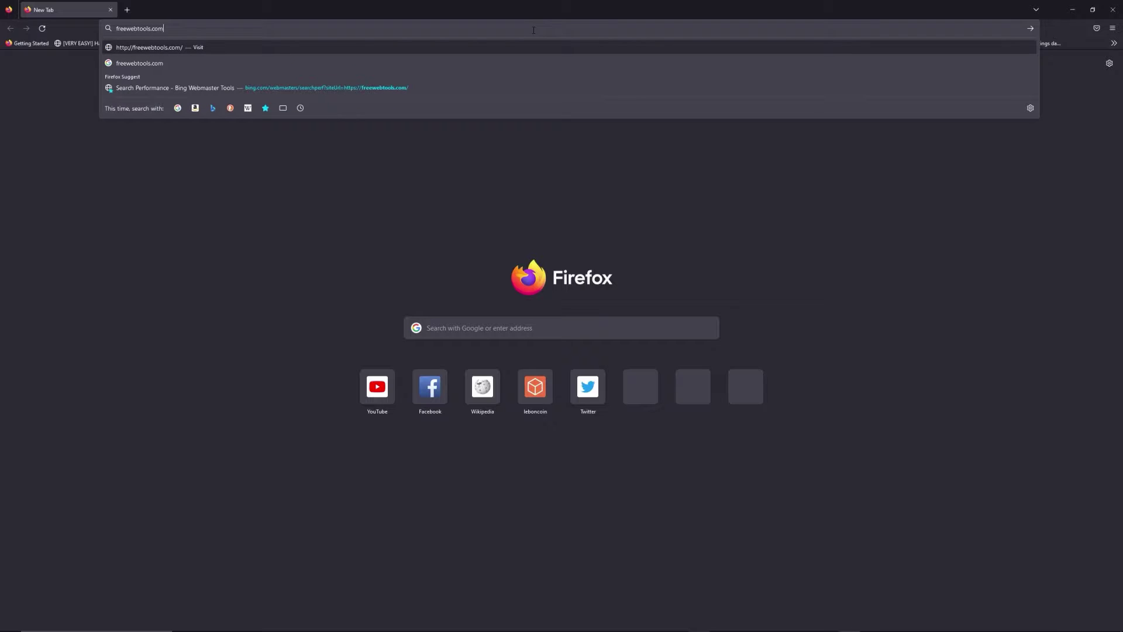
pyautogui.write('/192.')
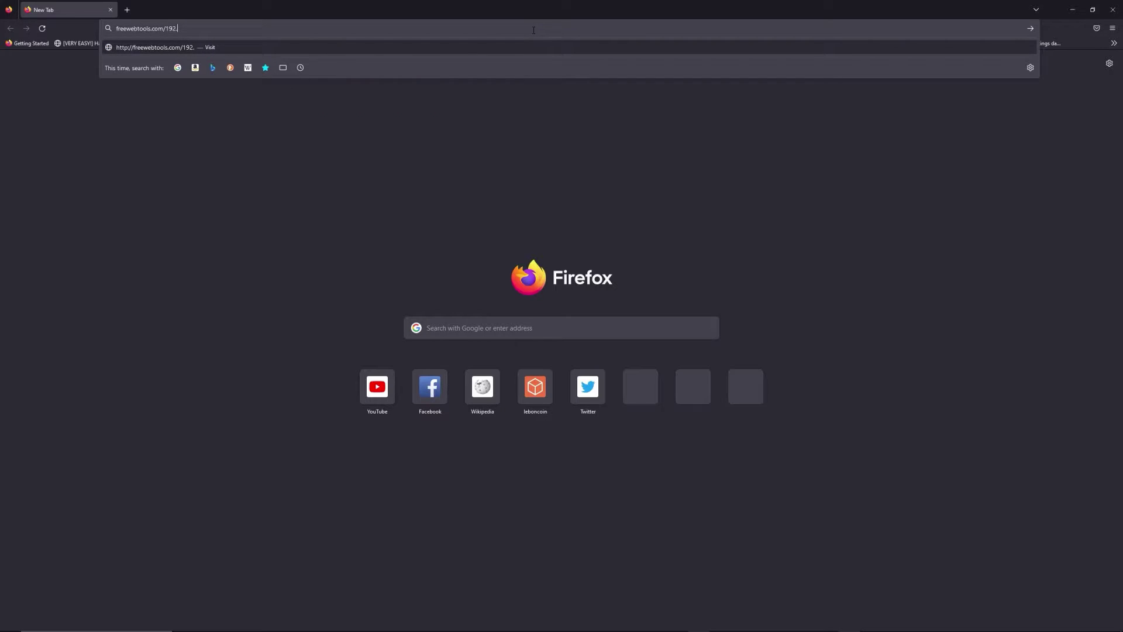
pyautogui.write('168')
pyautogui.press('Return')
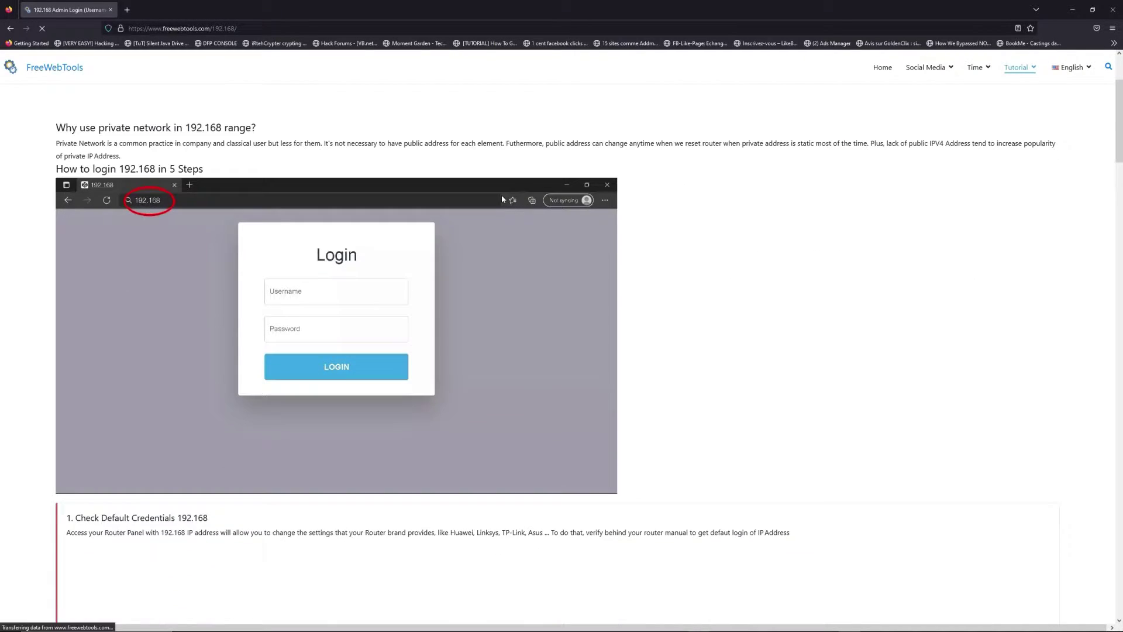
pyautogui.scroll(-3, 685, 325)
pyautogui.scroll(-3, 685, 324)
pyautogui.scroll(-3, 685, 325)
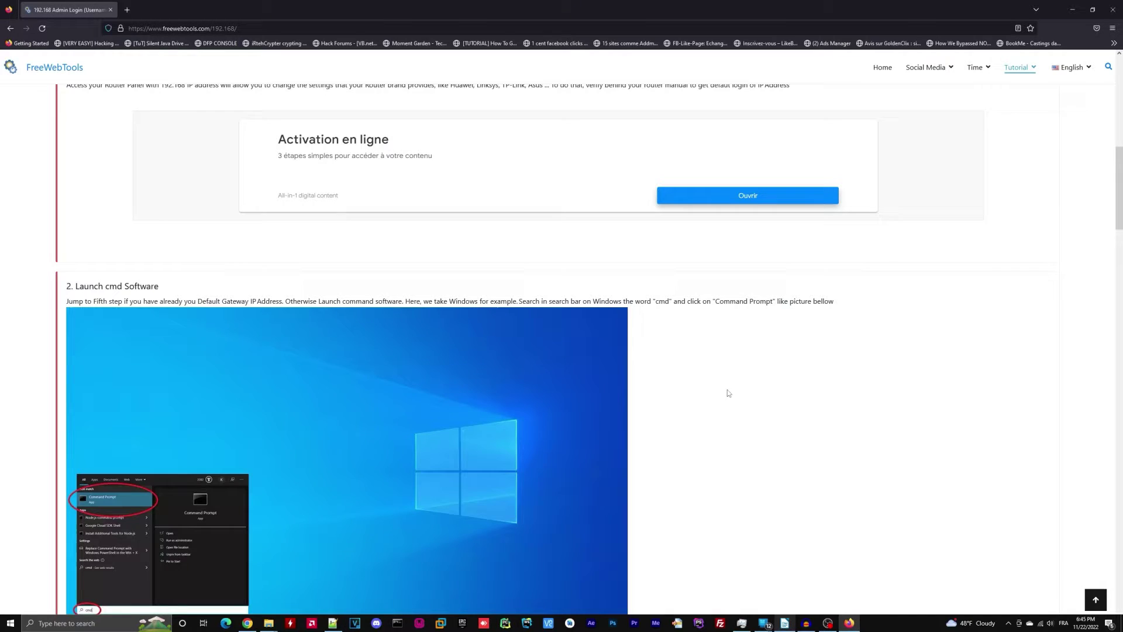
pyautogui.scroll(-5, 703, 348)
pyautogui.scroll(-5, 702, 347)
pyautogui.scroll(-5, 703, 348)
pyautogui.scroll(-5, 703, 347)
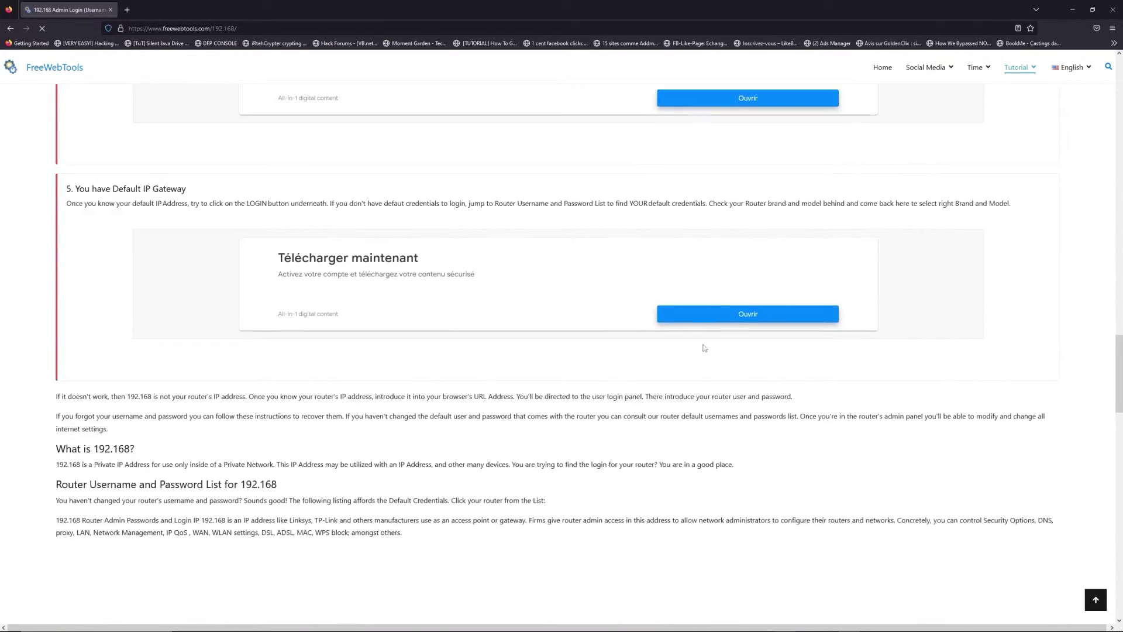
pyautogui.scroll(-5, 703, 348)
pyautogui.scroll(-2, 703, 348)
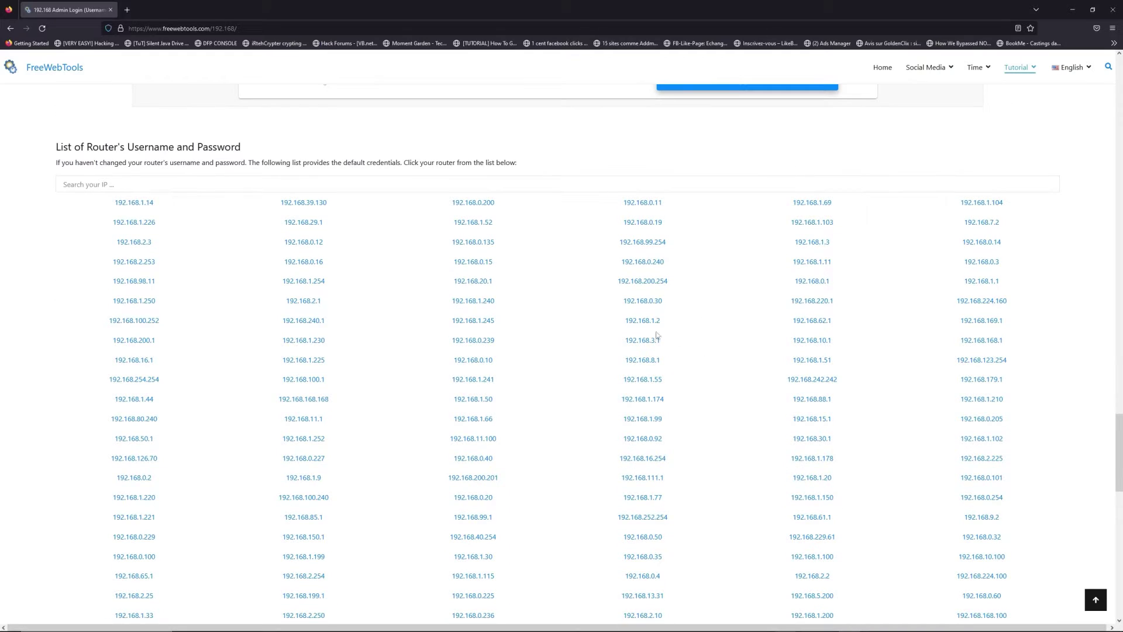
# Search the router IP list for 192.168, correcting mistyped characters.
pyautogui.click(184, 183)
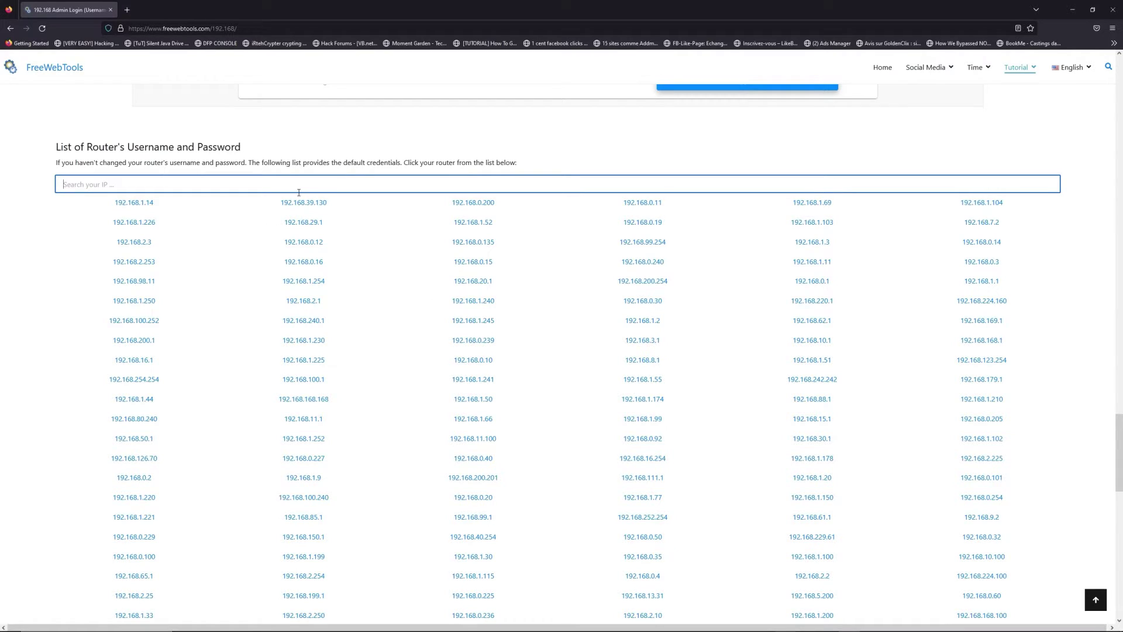
pyautogui.write('1920.')
pyautogui.press('BackSpace')
pyautogui.press('BackSpace')
pyautogui.write('.168')
pyautogui.write('.1.1')
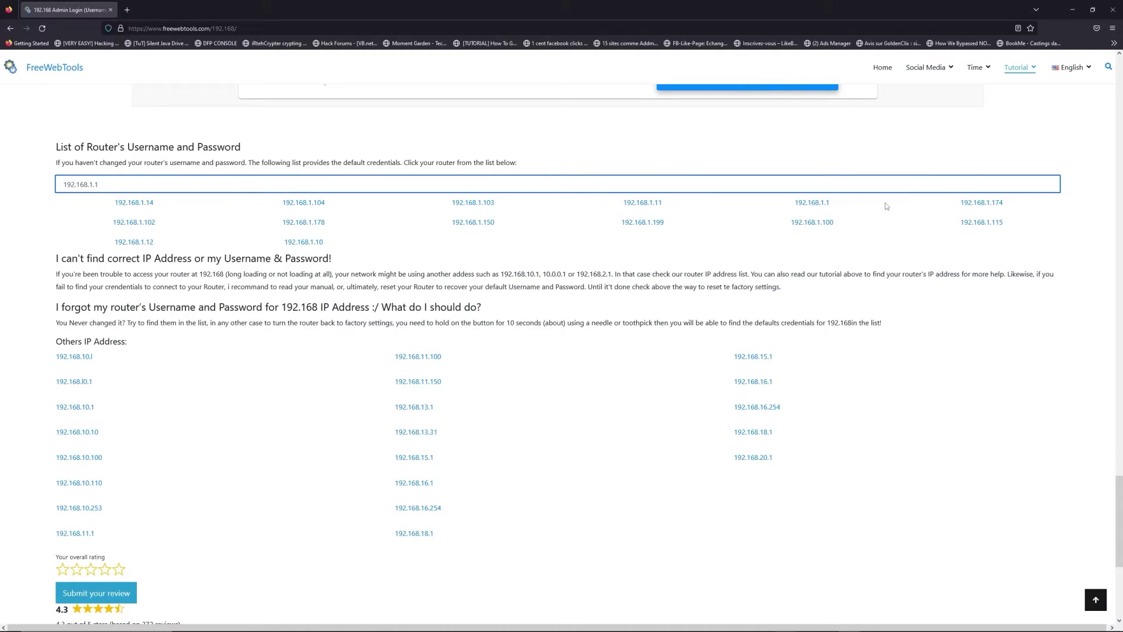
# Open the 192.168.1.1 credentials page in a new tab and filter the list to LG routers.
pyautogui.click(810, 203)
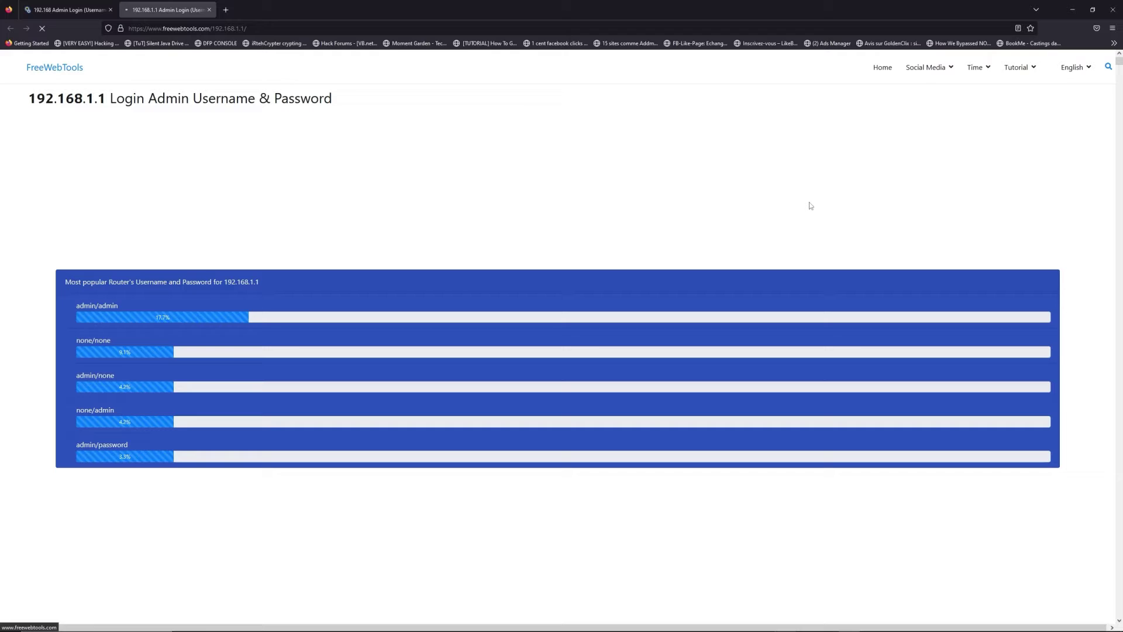
pyautogui.scroll(-5, 530, 279)
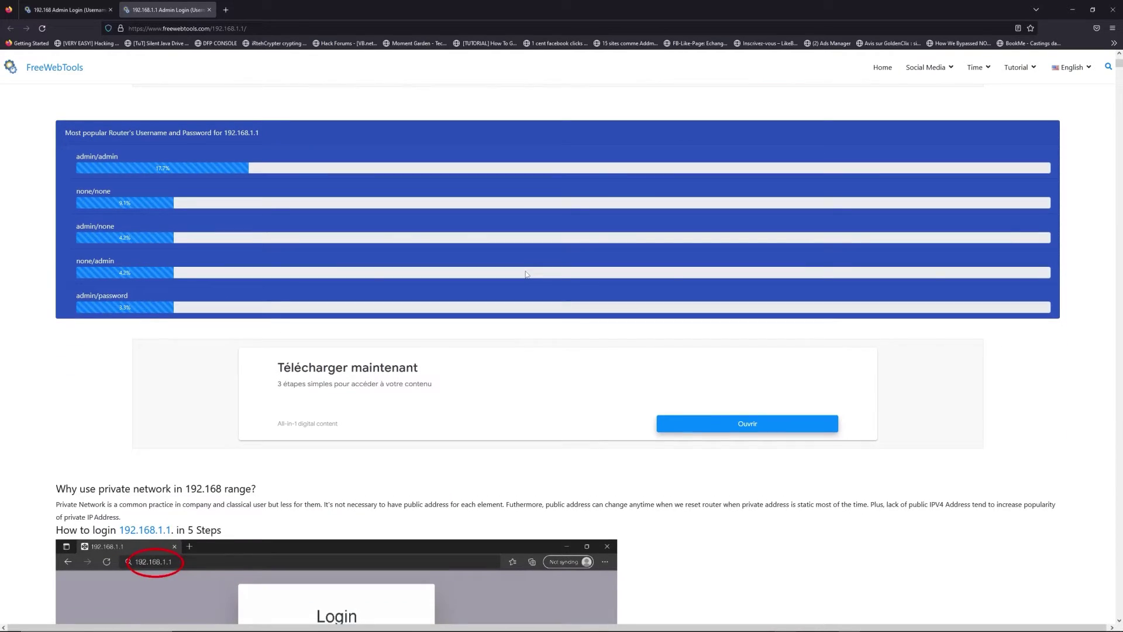
pyautogui.scroll(-5, 530, 279)
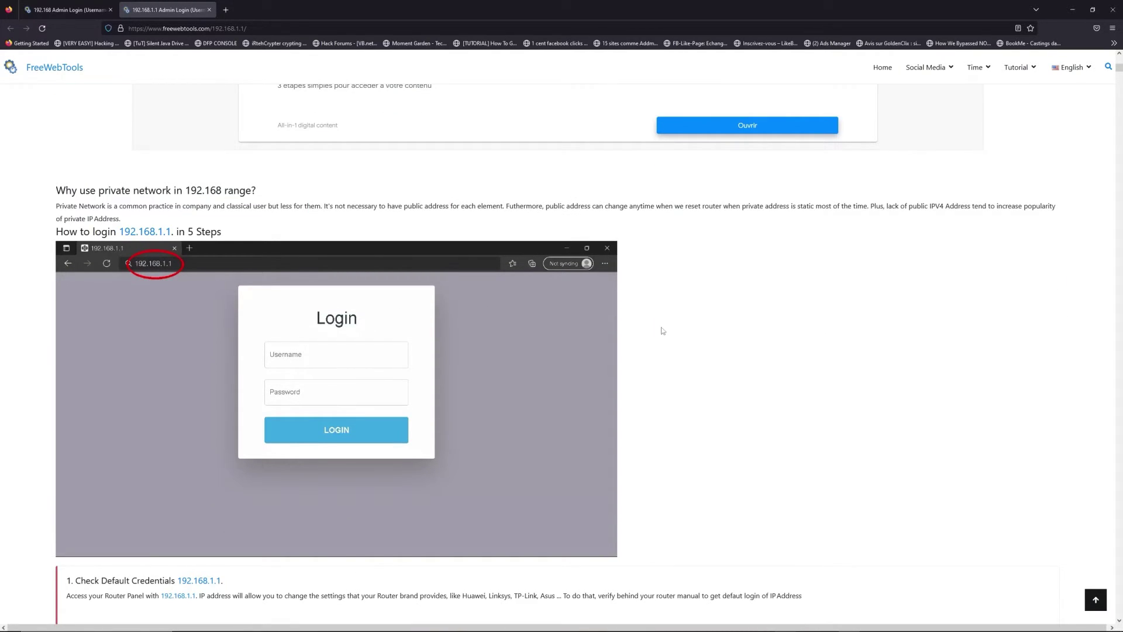
pyautogui.scroll(-5, 565, 323)
pyautogui.scroll(-5, 566, 324)
pyautogui.scroll(-3, 565, 324)
pyautogui.scroll(-8, 566, 323)
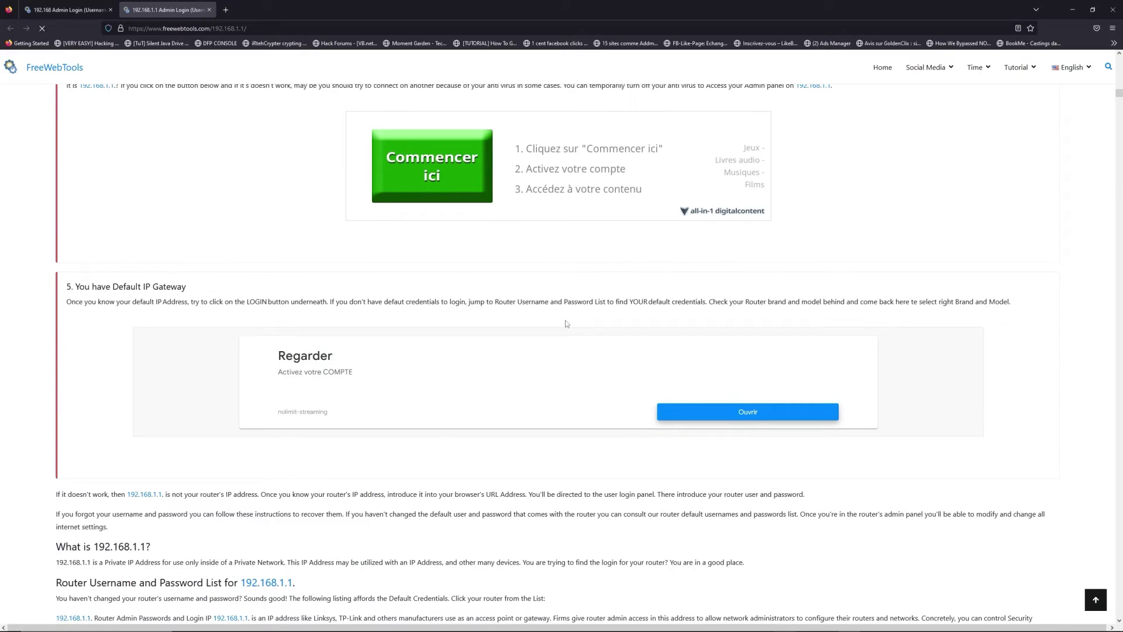
pyautogui.scroll(-5, 565, 323)
pyautogui.scroll(-5, 565, 323)
pyautogui.scroll(3, 443, 331)
pyautogui.scroll(2, 442, 331)
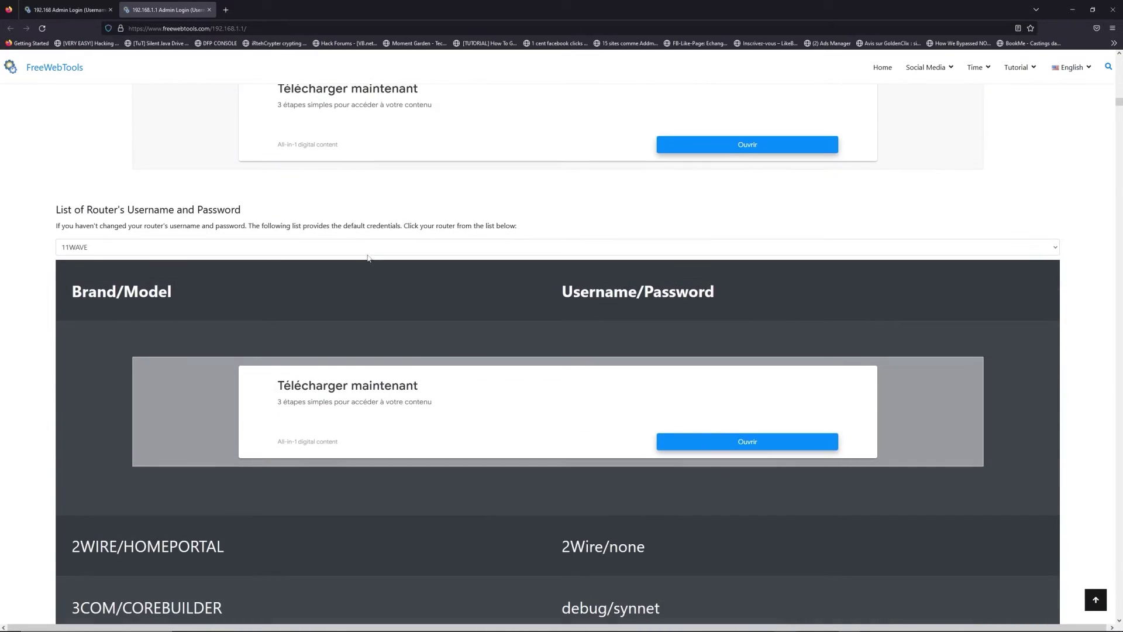
pyautogui.click(375, 246)
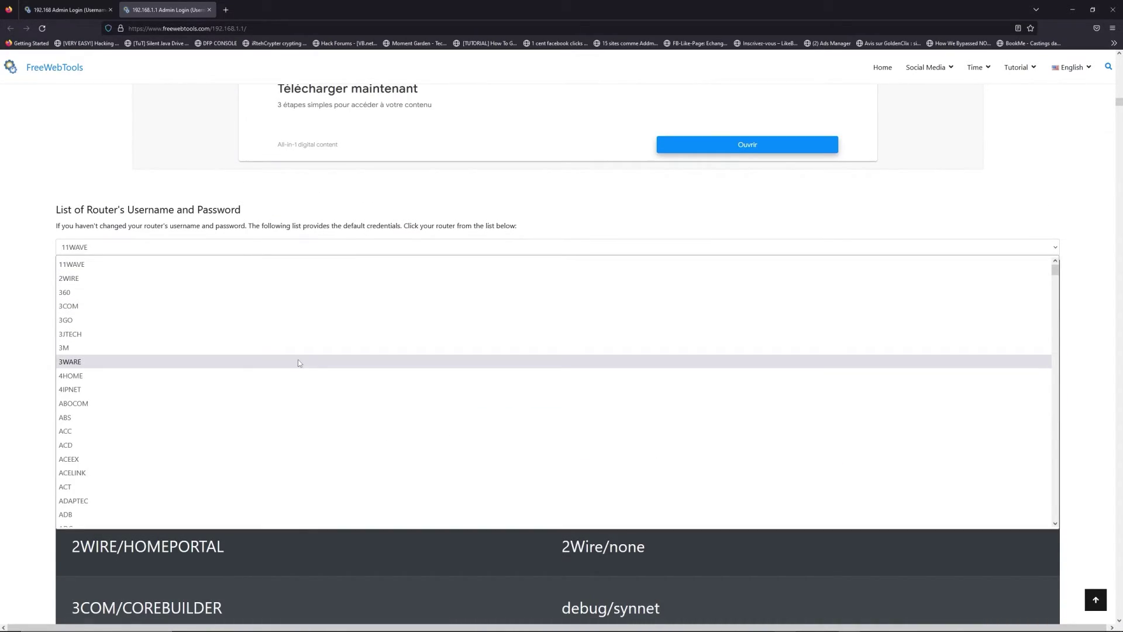
pyautogui.write('lg')
pyautogui.press('Return')
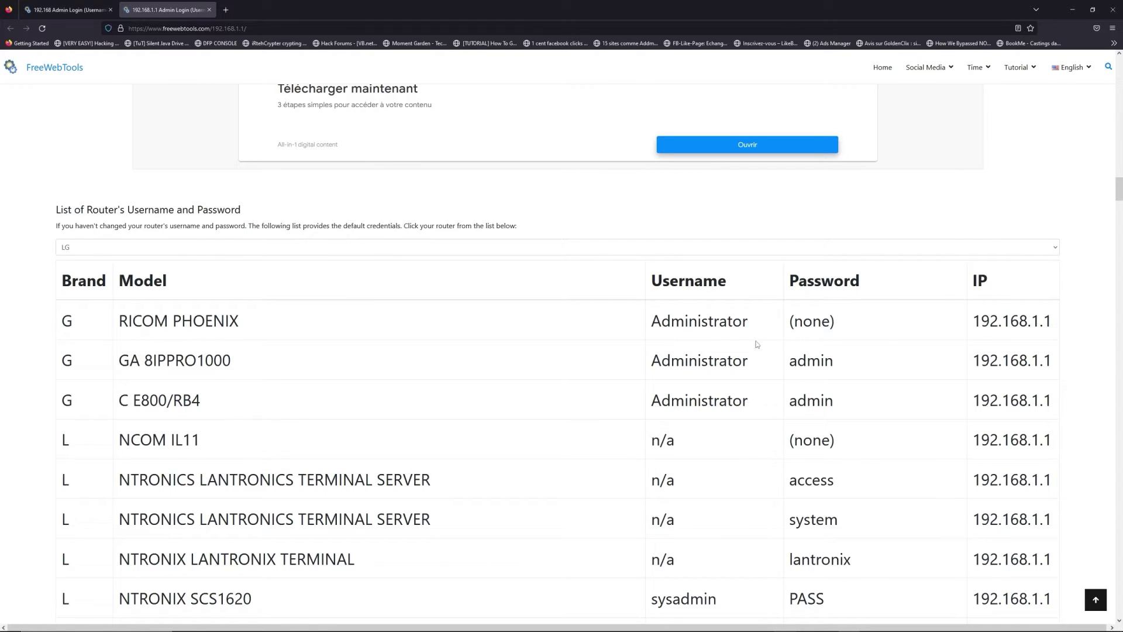
pyautogui.scroll(-10, 561, 349)
pyautogui.scroll(-4, 654, 357)
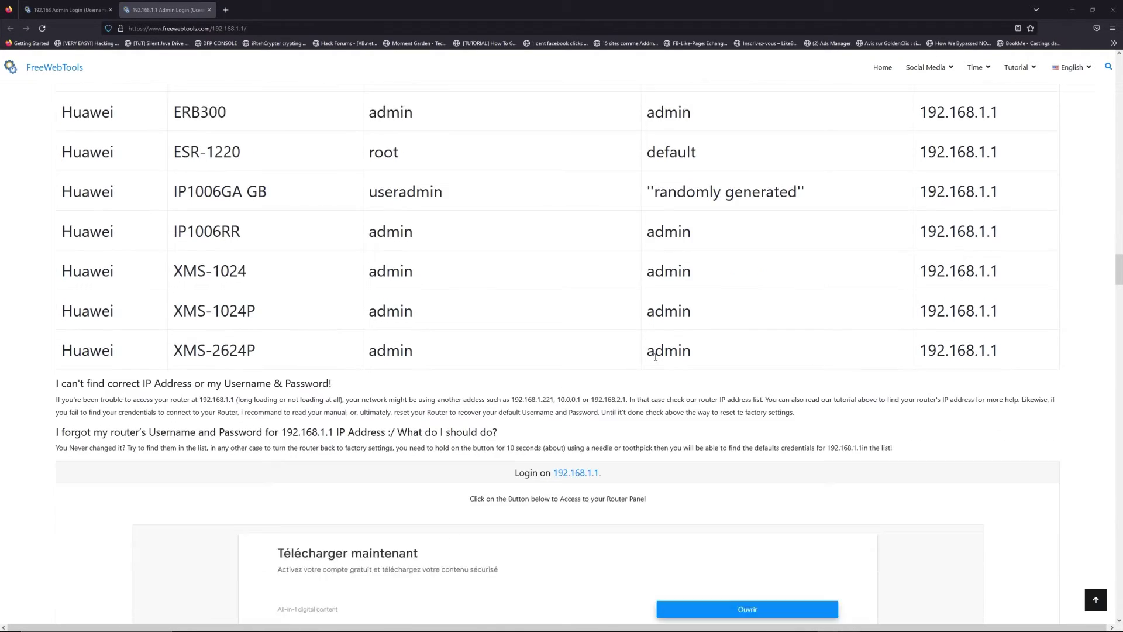
pyautogui.scroll(-4, 654, 357)
pyautogui.scroll(-3, 654, 357)
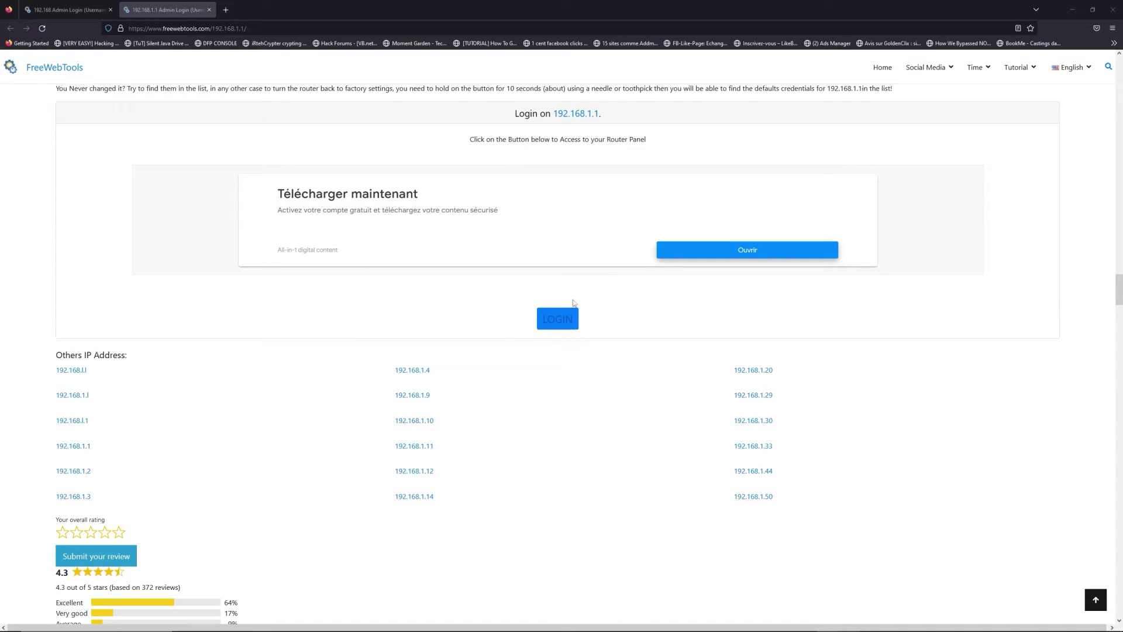
# Open the router's own 192.168.1.1 page, 'Box - Accueil', in a third tab.
pyautogui.click(557, 319)
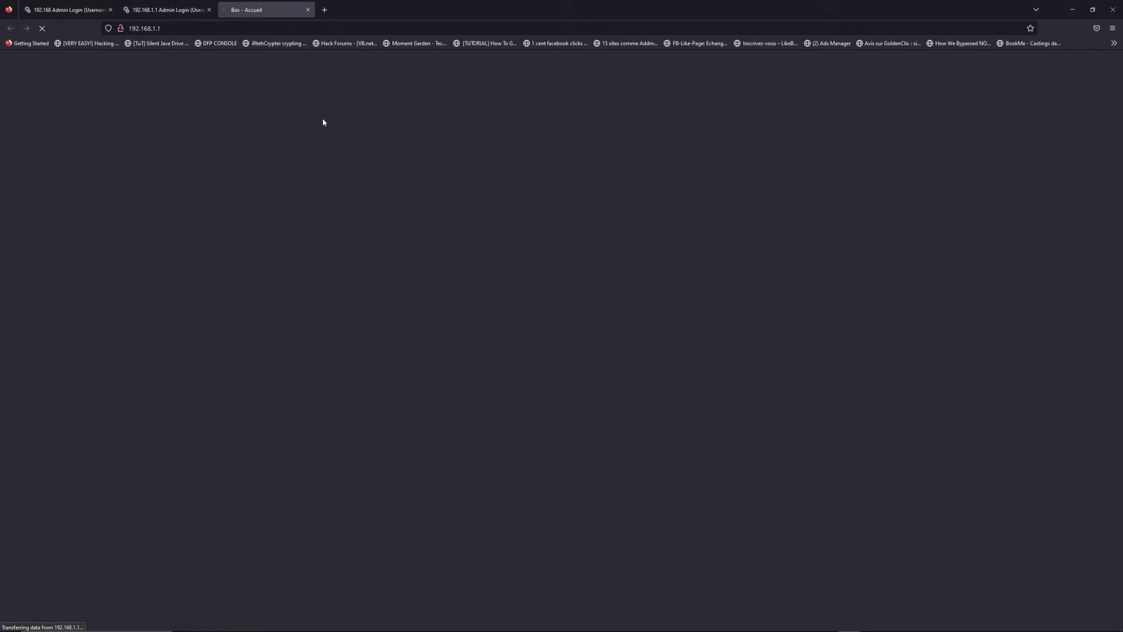